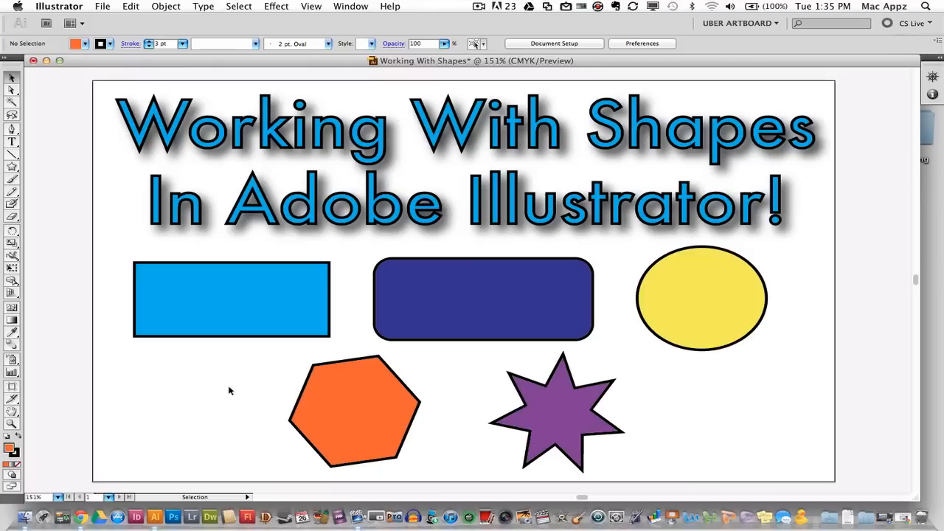
- Delete the five example shapes from the artboard
mouse_move(116, 298)
mouse_down()
mouse_move(382, 321)
mouse_move(759, 449)
mouse_up()
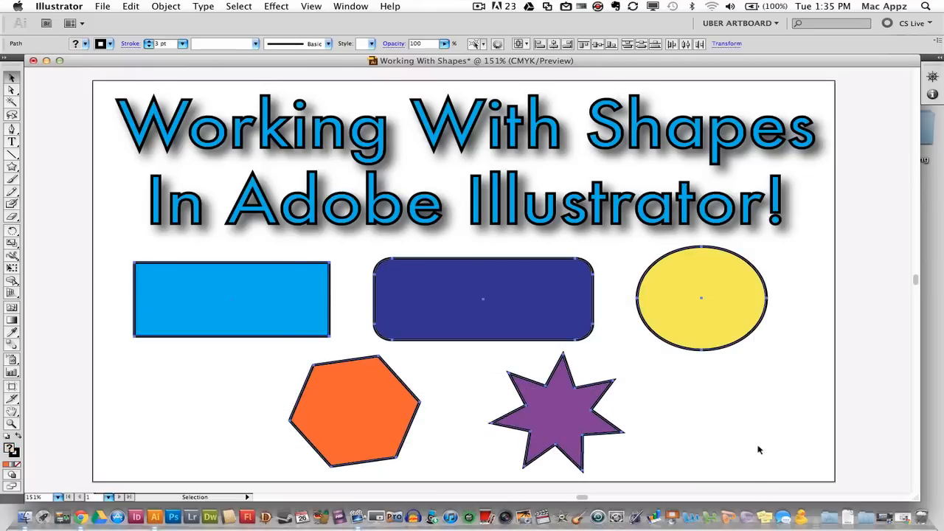
key(Delete)
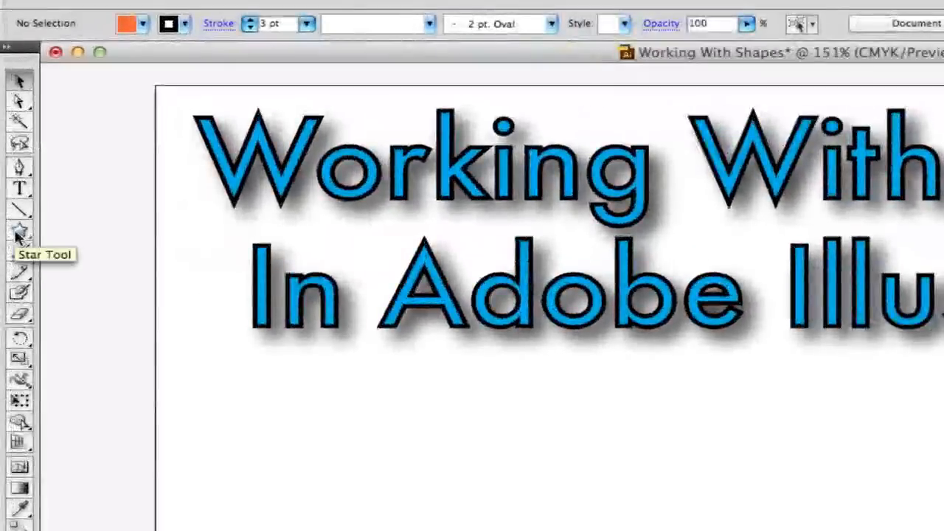
- Draw a single orange square beneath the title with the Rectangle tool, undoing a first non-square attempt
click(10, 167)
drag(19, 234, 122, 244)
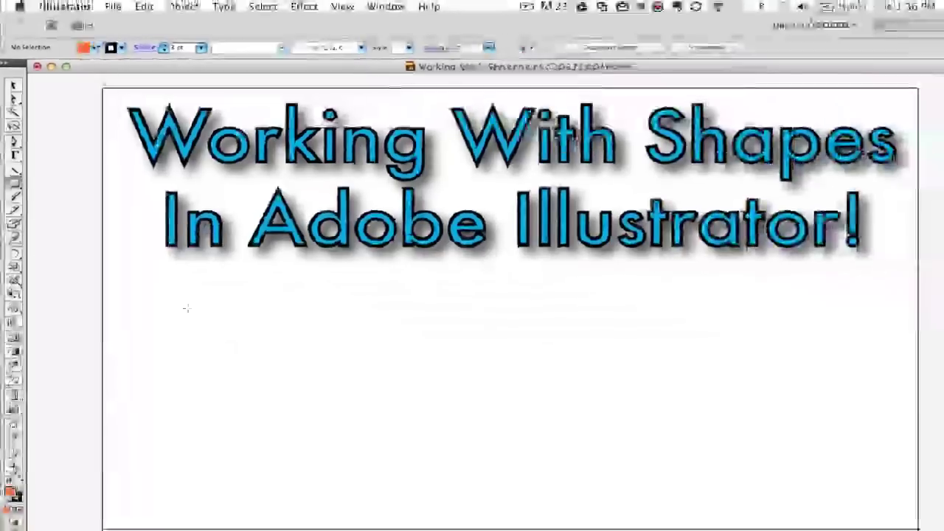
mouse_move(188, 308)
mouse_down()
mouse_move(466, 413)
mouse_move(472, 432)
mouse_move(451, 360)
mouse_move(450, 419)
mouse_move(407, 362)
mouse_up()
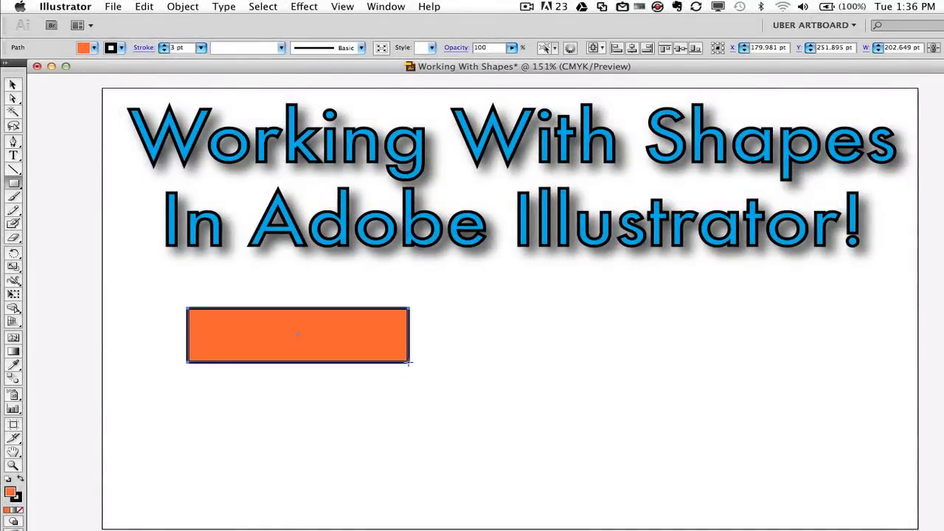
key(ctrl+z)
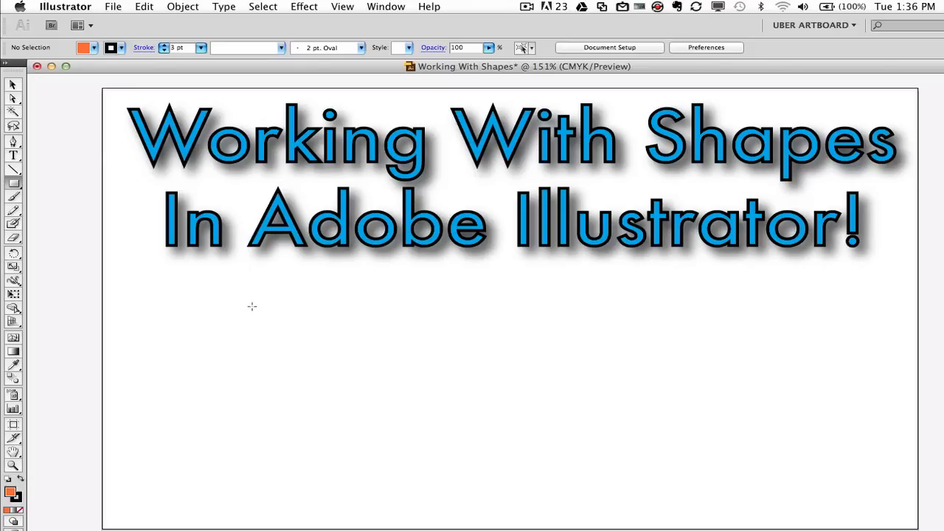
mouse_move(251, 306)
mouse_down()
mouse_move(334, 374)
mouse_move(415, 384)
mouse_up()
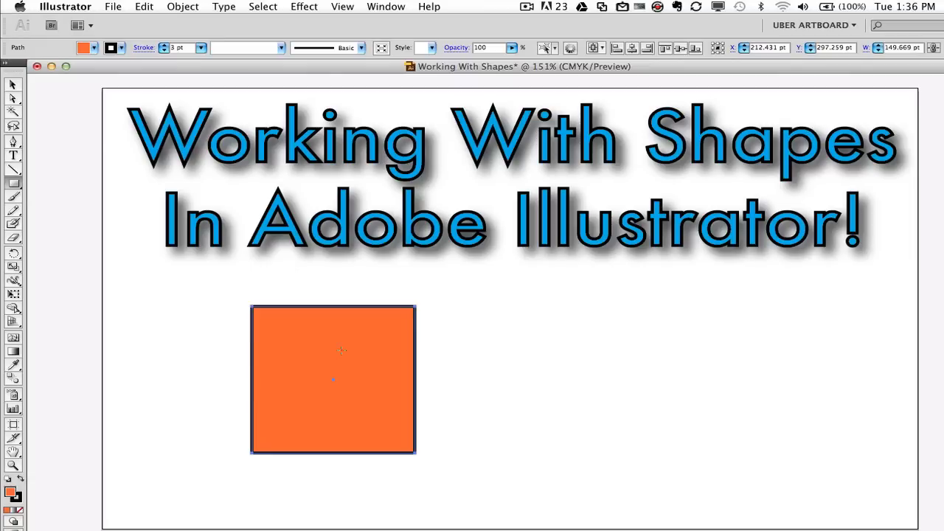
- Move the orange square toward the left of the artboard
click(13, 85)
drag(310, 344, 183, 303)
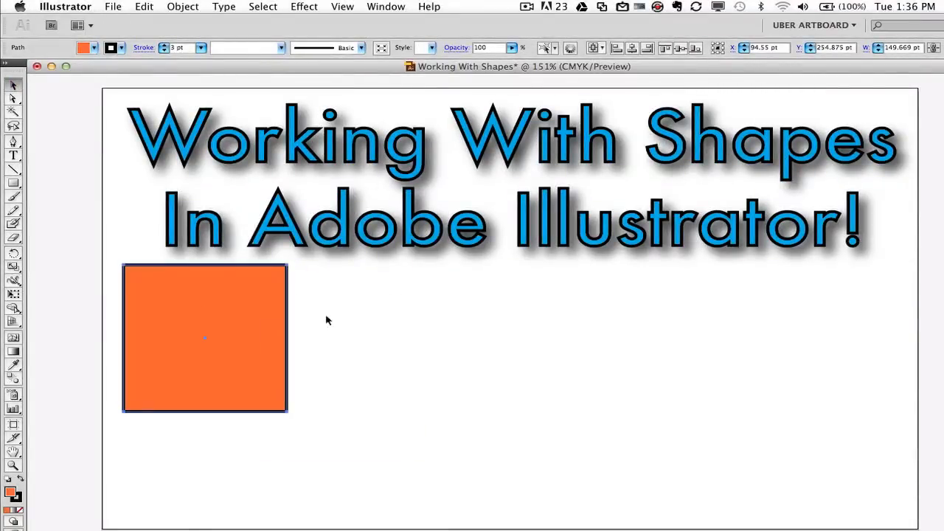
- Draw an orange rounded rectangle right of the square, tuning corner roundness with the arrow keys
click(15, 184)
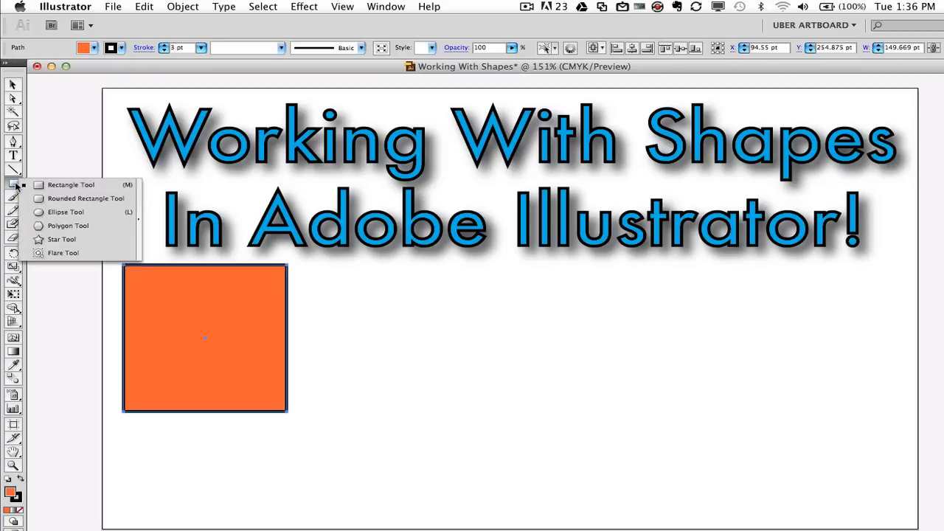
click(70, 199)
key(super+shift+a)
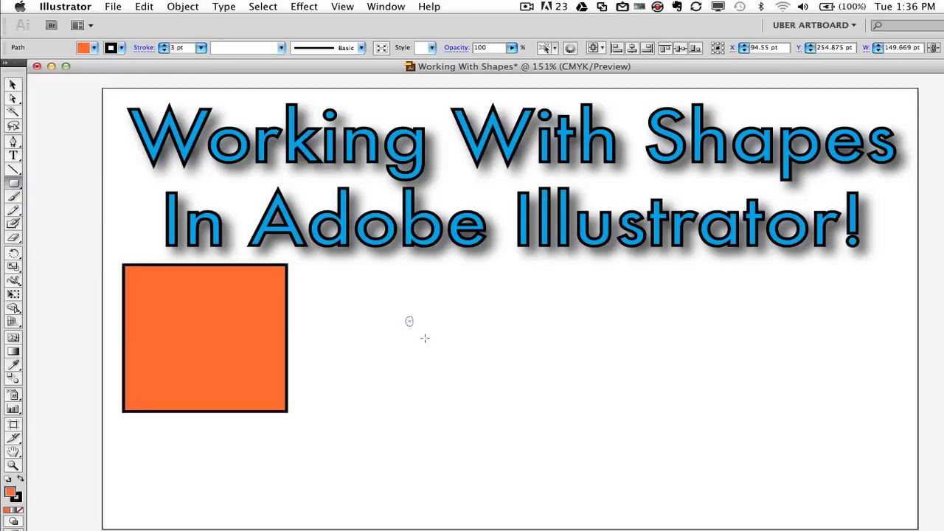
drag(405, 317, 607, 397)
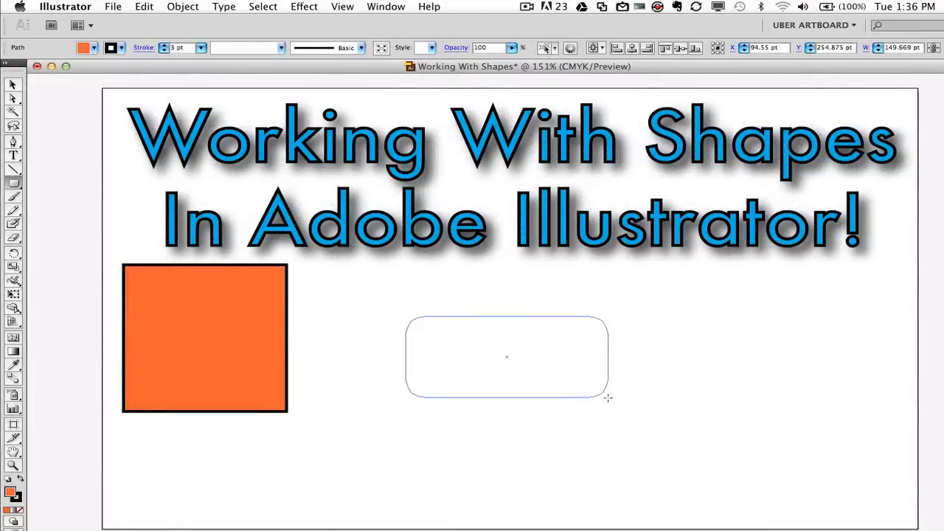
drag(608, 398, 605, 397)
key(Down)
key(Down)
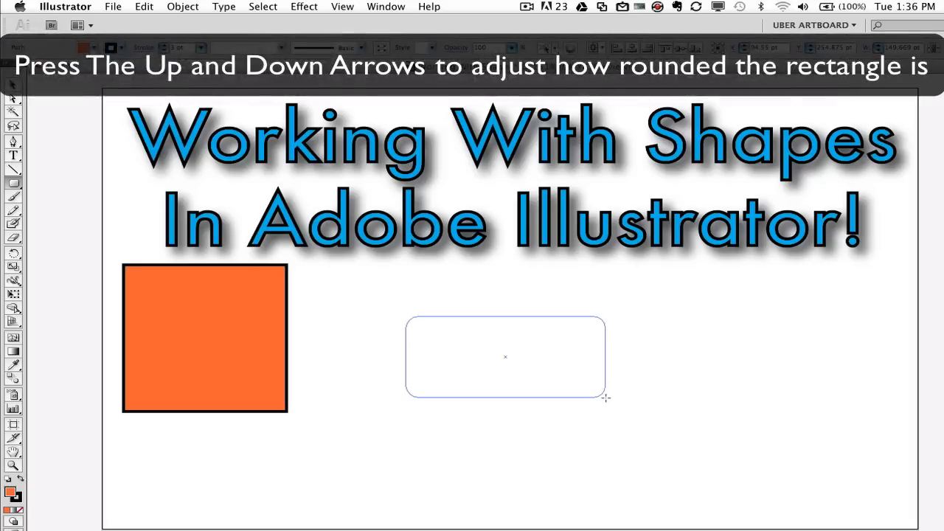
key(Down)
key(Down)
key(Down)
key(Up)
key(Up)
key(Up)
key(Up)
key(Up)
key(Up)
key(Up)
key(Up)
key(Up)
key(Up)
key(Up)
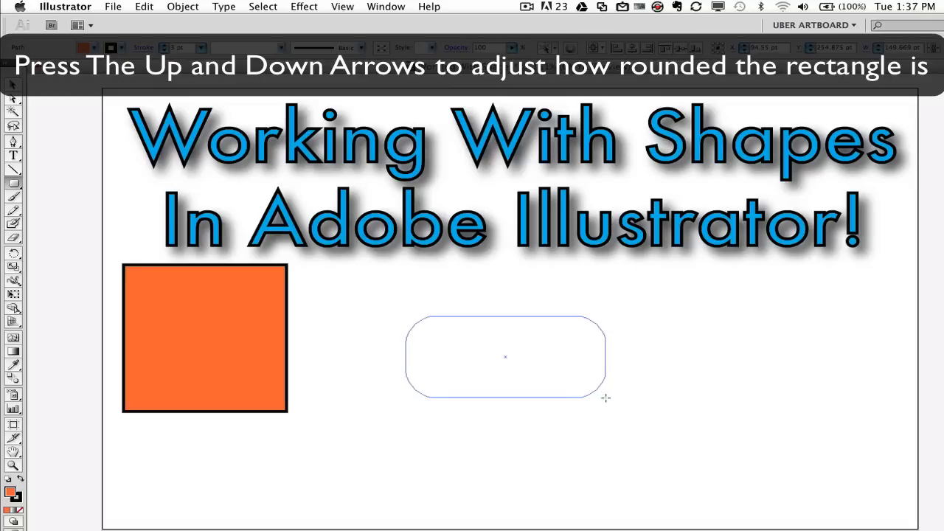
key(Up)
key(Up)
key(Up)
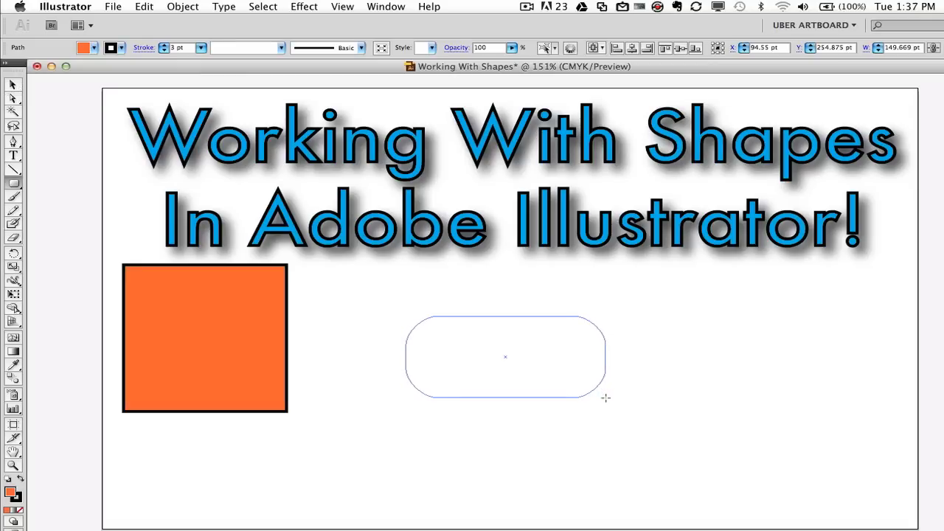
key(Down)
drag(606, 398, 606, 397)
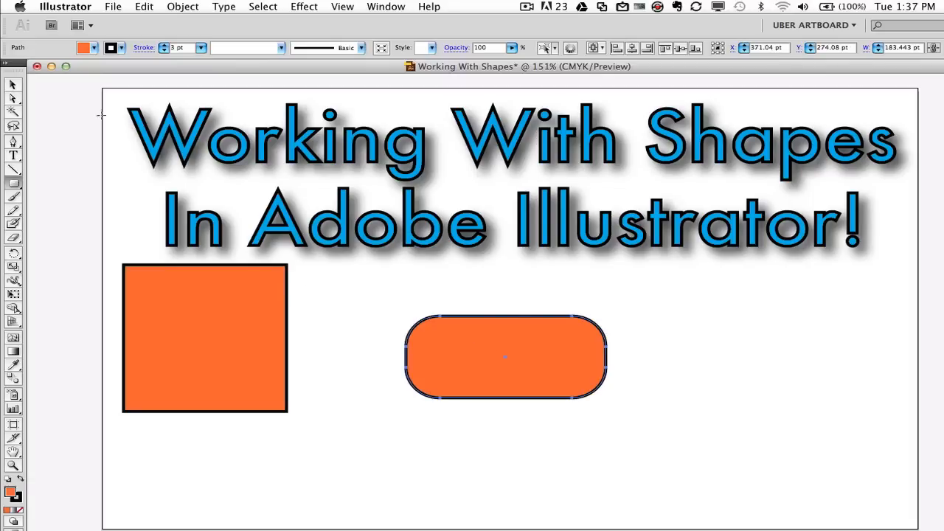
- Move the rounded rectangle closer to the square and give it a green fill
click(12, 85)
drag(521, 351, 443, 320)
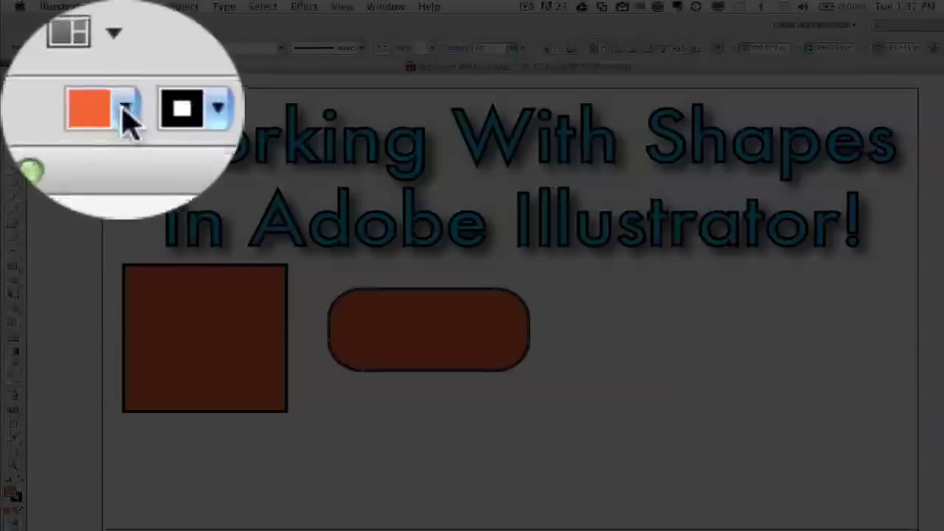
click(94, 48)
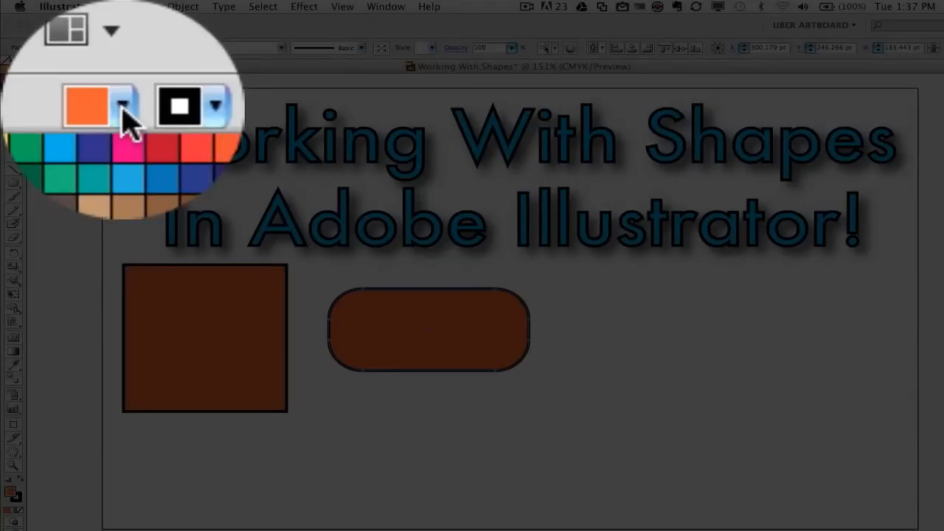
click(82, 79)
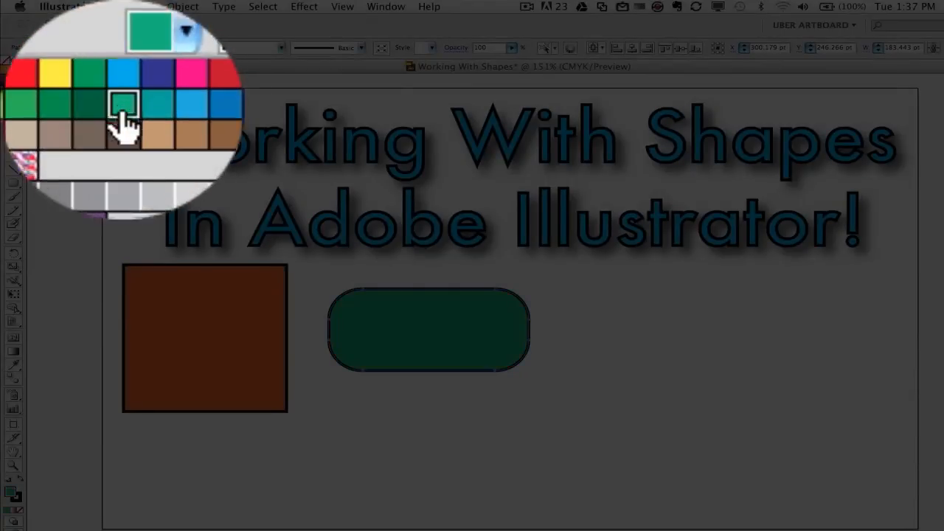
click(243, 328)
click(70, 204)
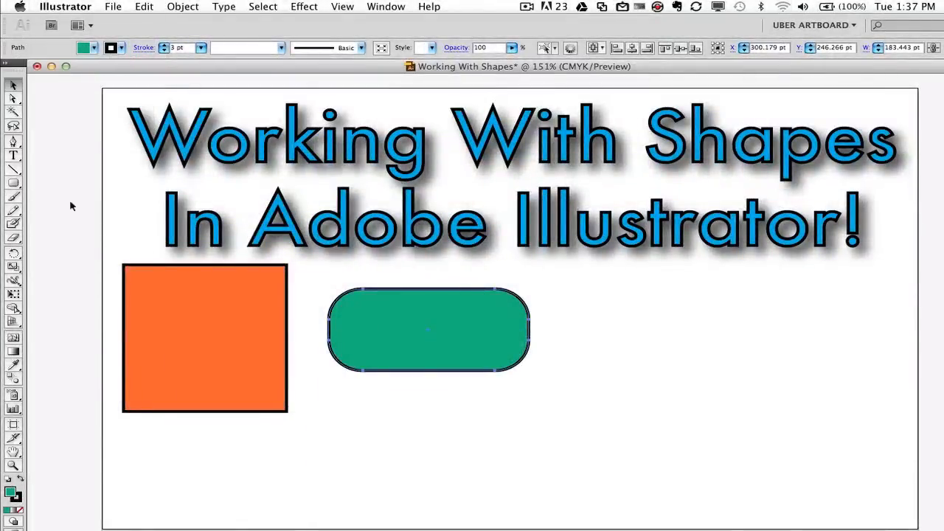
- Draw a green circle right of the rounded rectangle with the Ellipse tool, undoing two oval attempts
click(15, 185)
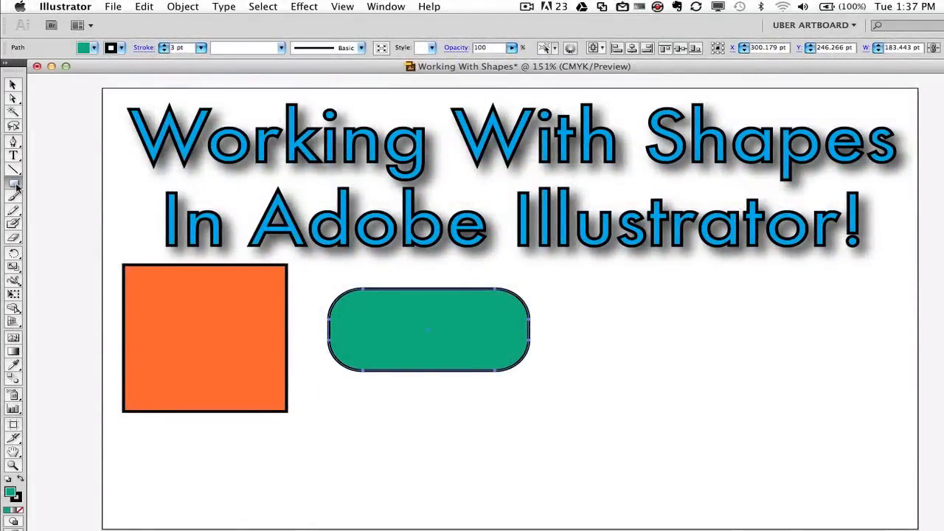
drag(16, 188, 64, 212)
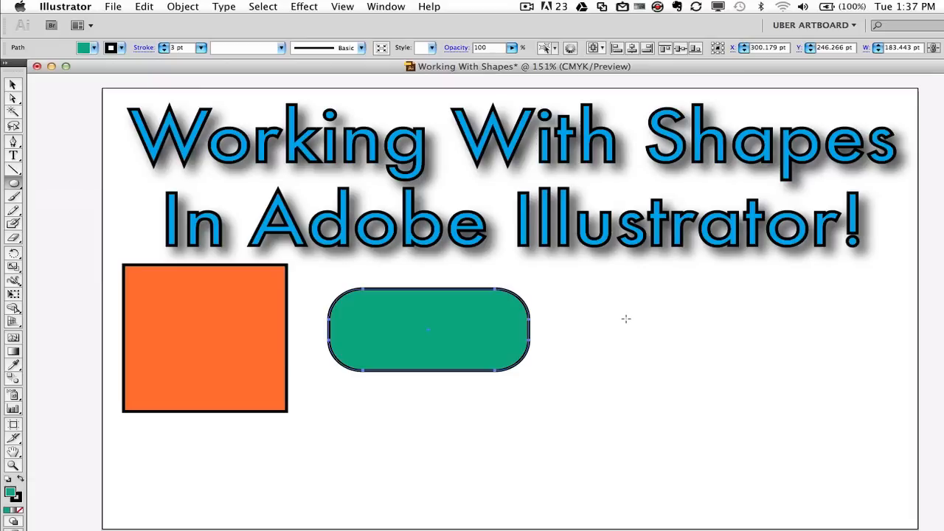
drag(625, 318, 794, 438)
key(ctrl+z)
drag(630, 316, 806, 423)
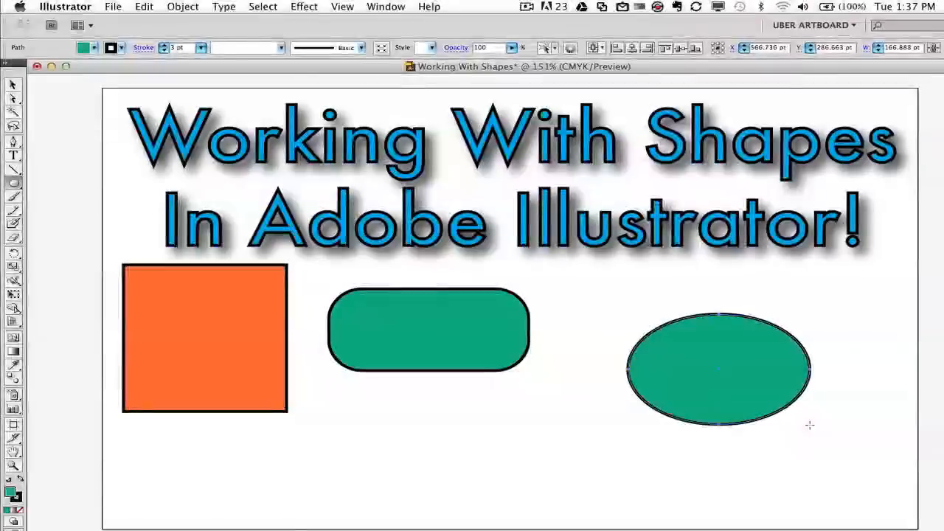
key(ctrl+z)
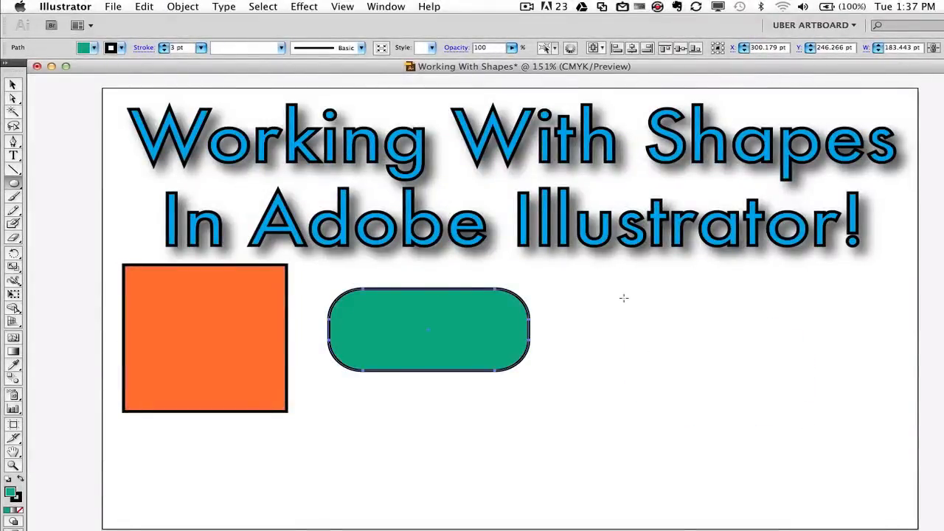
drag(624, 297, 776, 428)
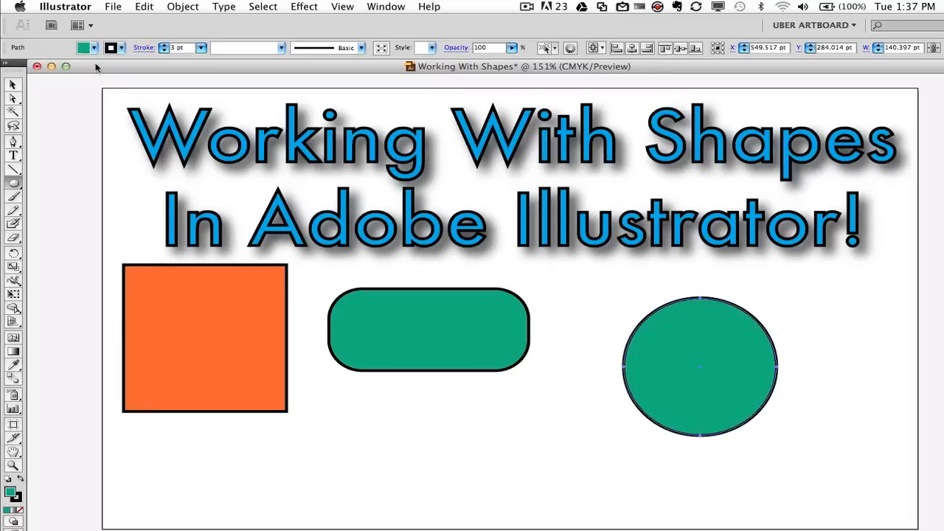
click(94, 48)
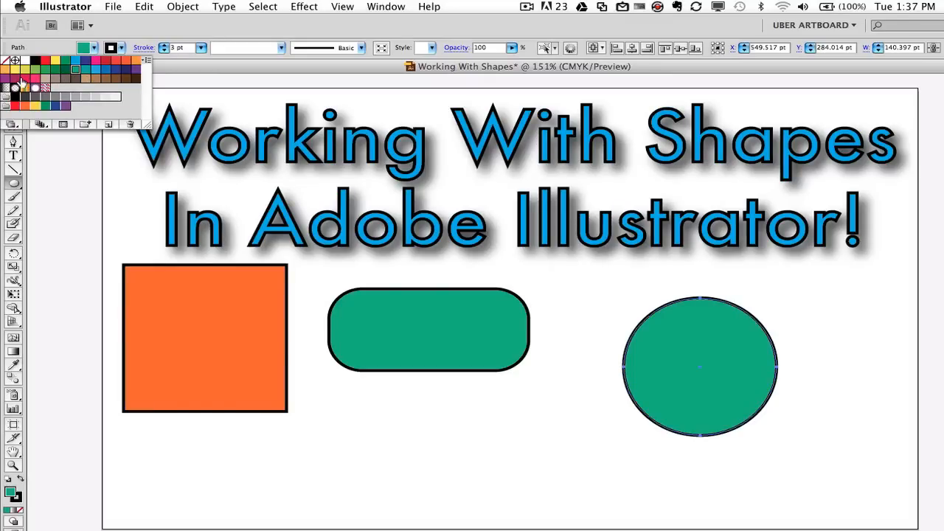
- Fill the circle yellow and move it up-left toward the green rounded rectangle
click(24, 70)
click(74, 186)
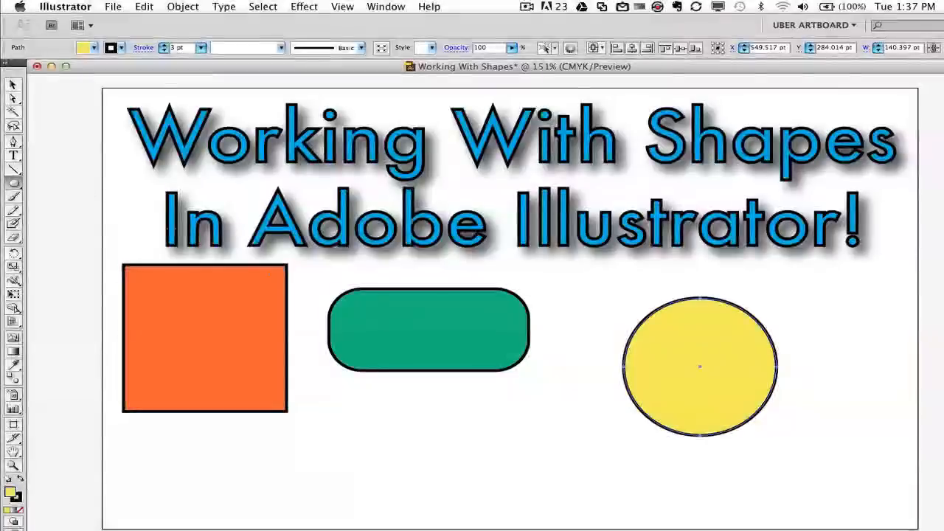
click(13, 85)
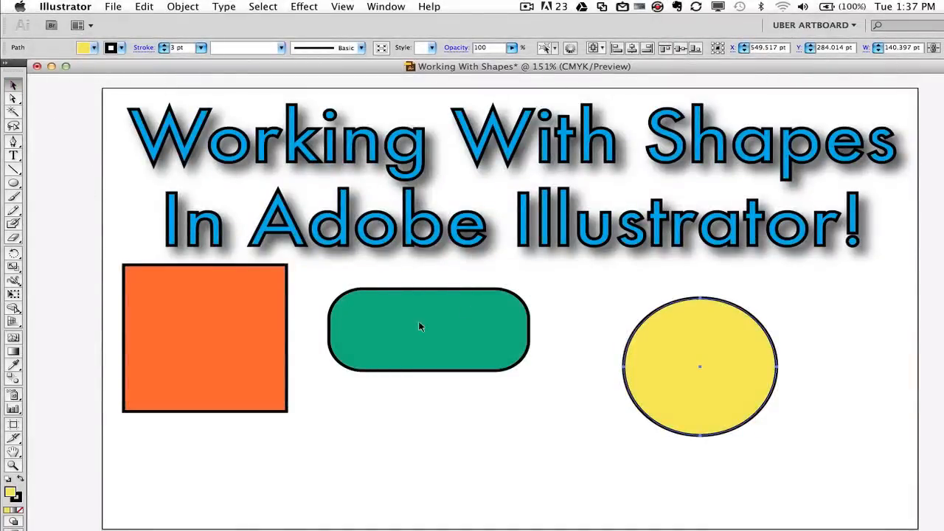
drag(667, 374, 606, 341)
- Draw a yellow eight-sided polygon below the rounded rectangle, setting the side count with arrow keys
click(15, 184)
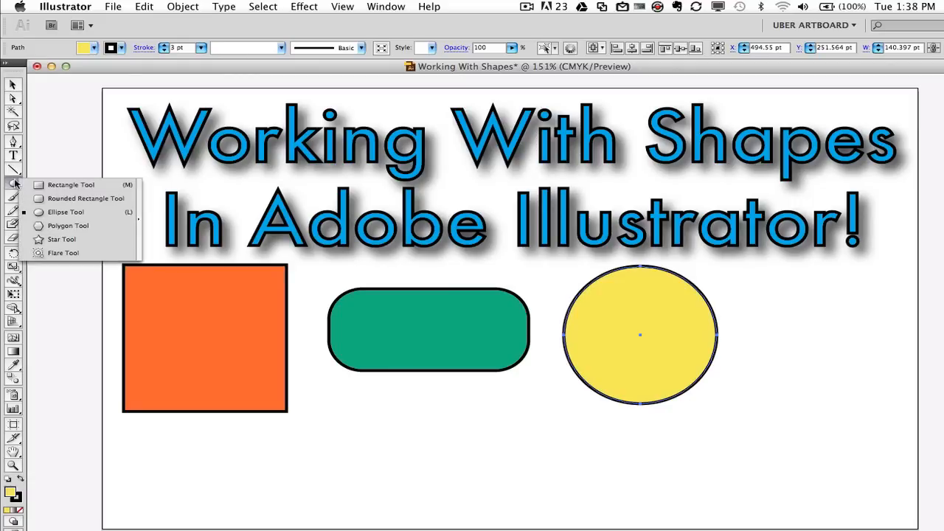
click(62, 227)
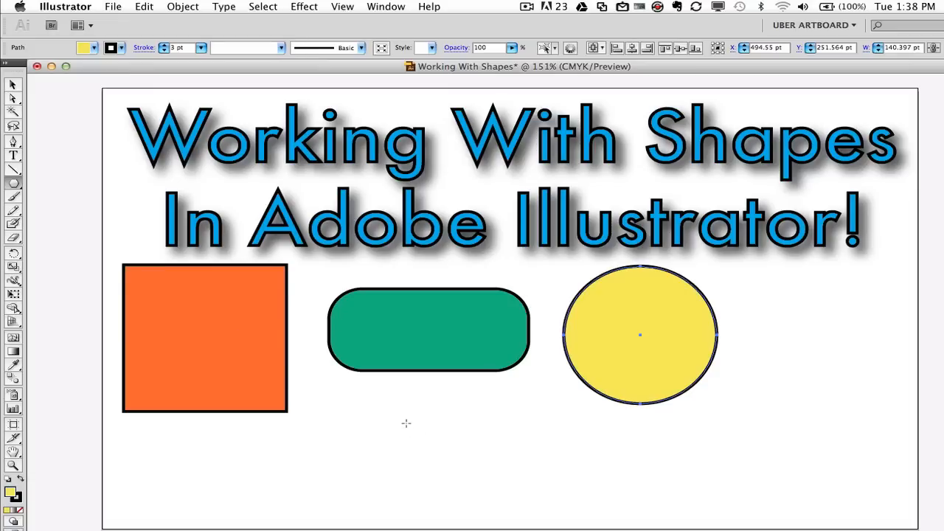
mouse_move(406, 423)
mouse_down()
mouse_move(445, 443)
mouse_move(388, 450)
mouse_up()
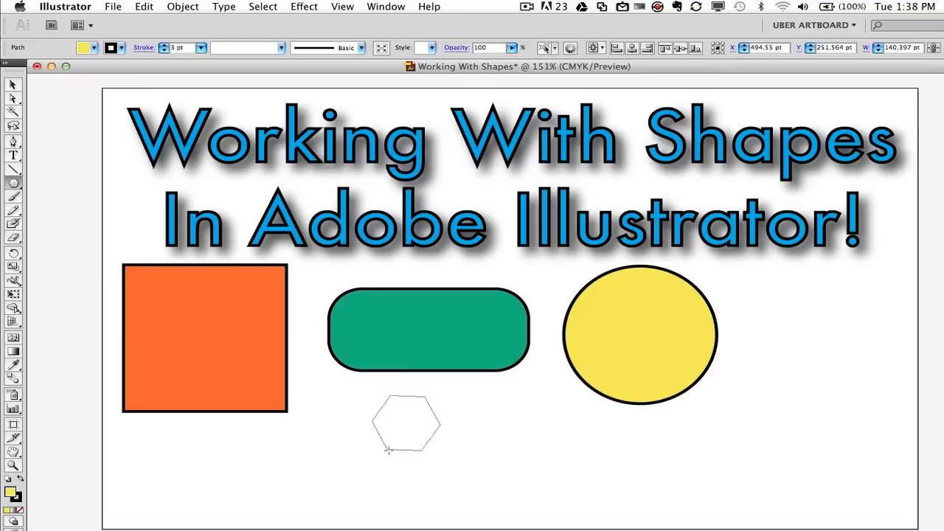
drag(389, 450, 405, 466)
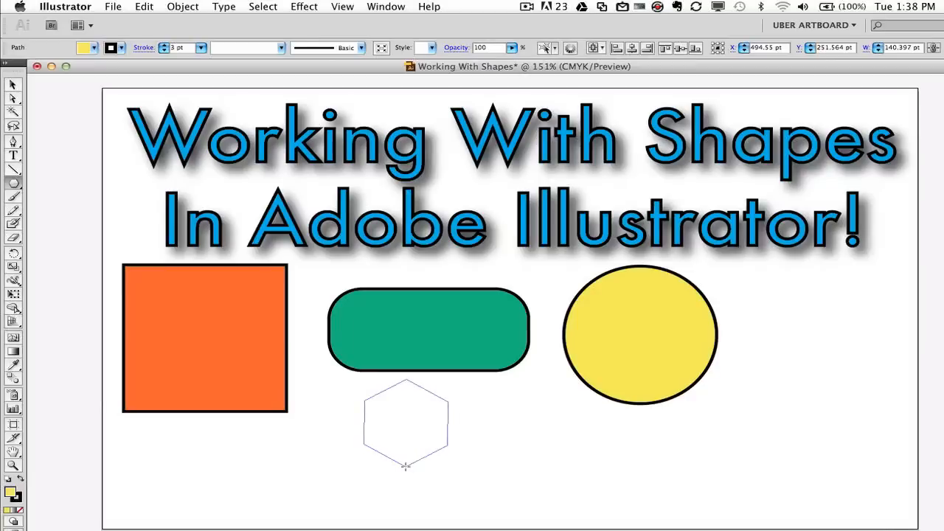
key(Up)
key(Up)
key(Up)
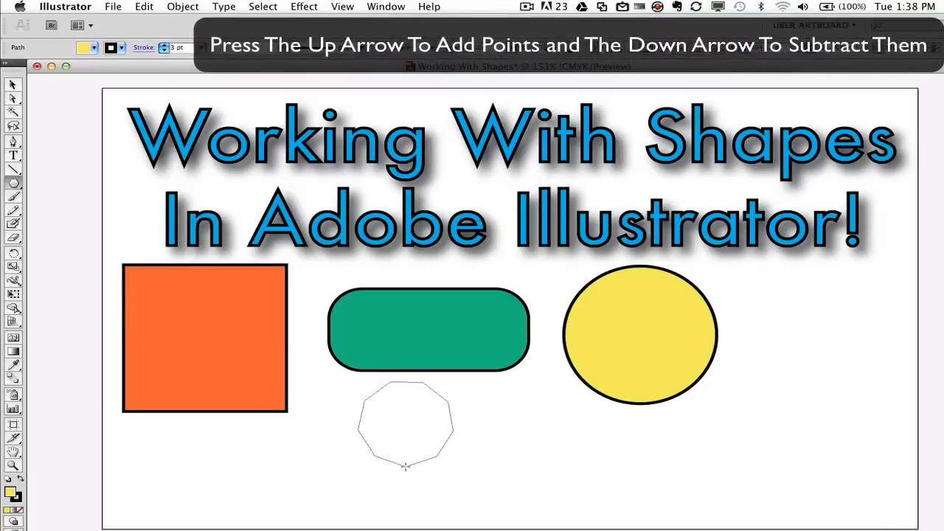
key(Down)
key(Down)
key(Down)
key(Down)
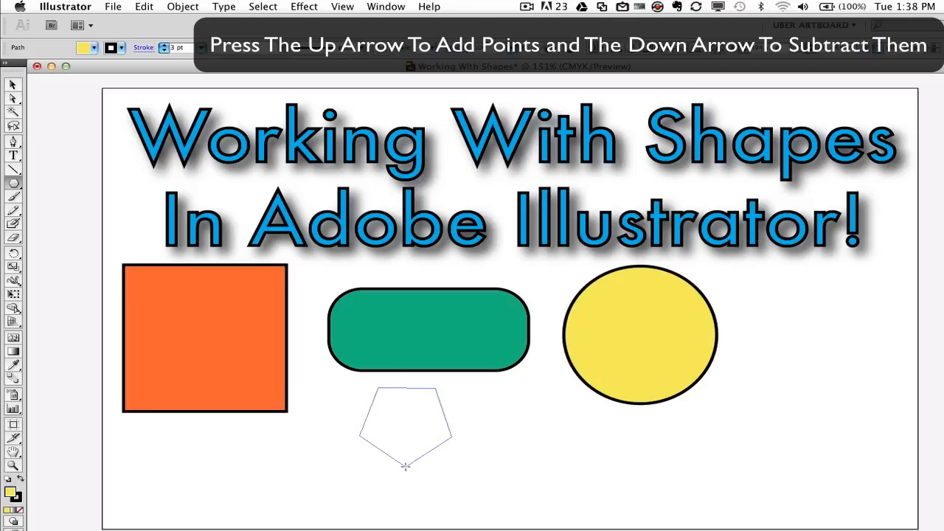
key(Up)
key(Up)
key(Up)
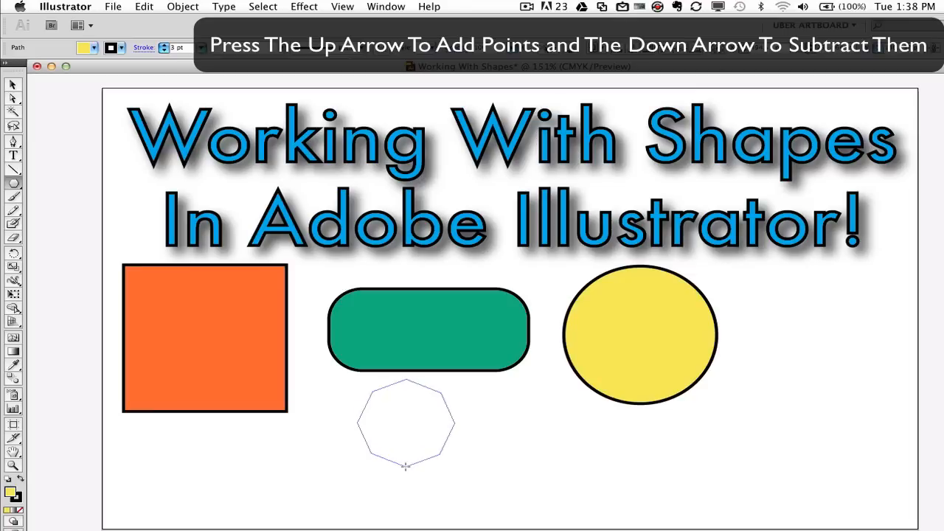
drag(405, 465, 405, 466)
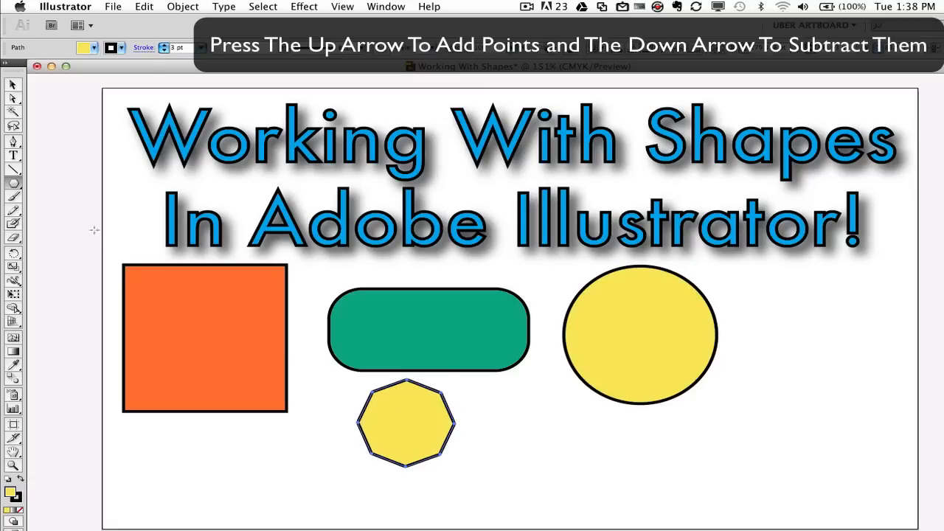
- Move the octagon to the right of the yellow circle
click(12, 85)
mouse_move(387, 437)
mouse_down()
mouse_move(398, 449)
mouse_move(805, 451)
mouse_up()
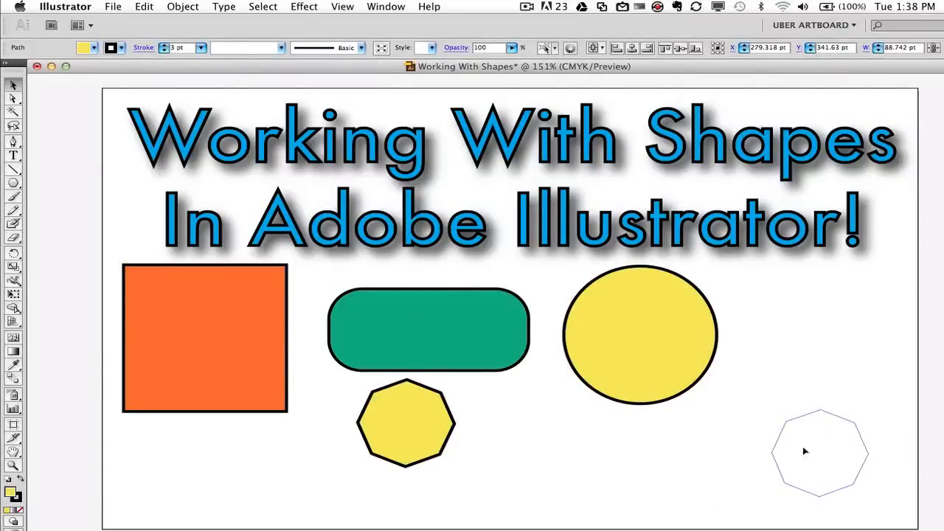
drag(804, 451, 804, 343)
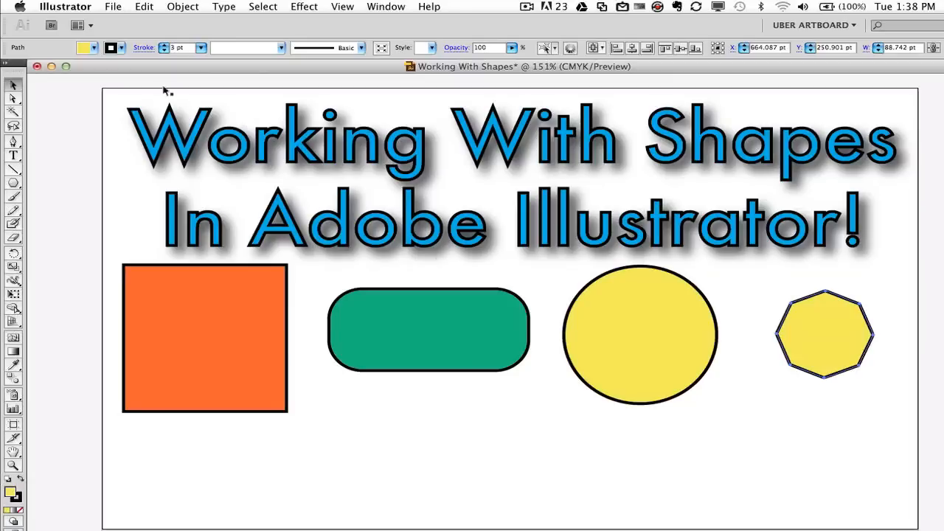
- Change the octagon's fill from yellow to brown
click(84, 48)
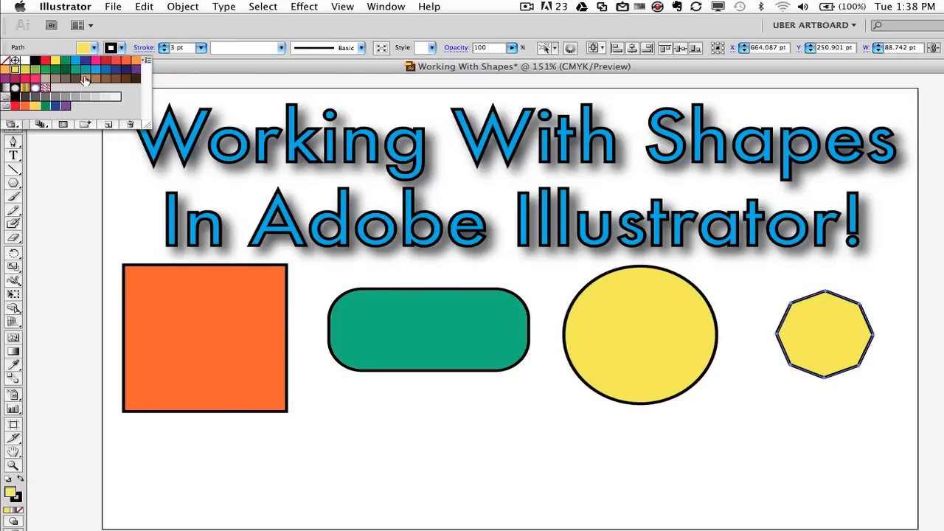
click(84, 79)
click(349, 445)
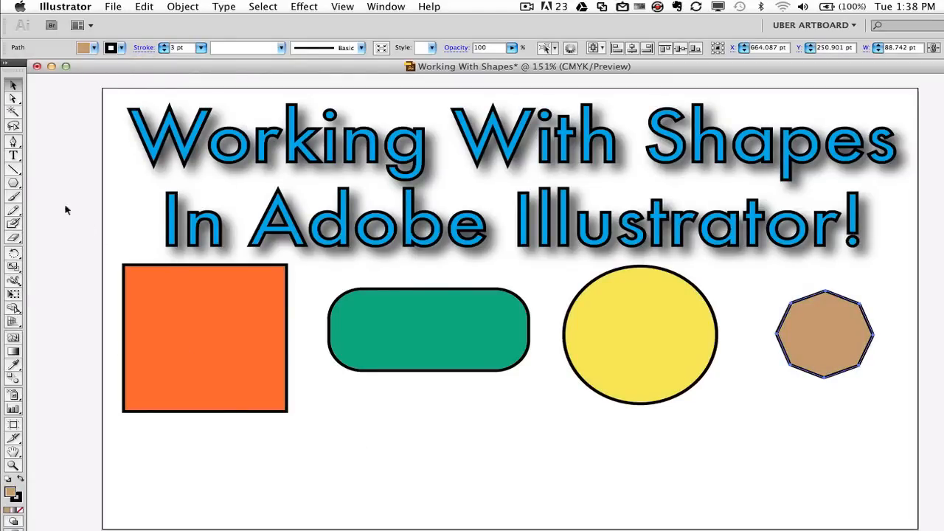
click(15, 184)
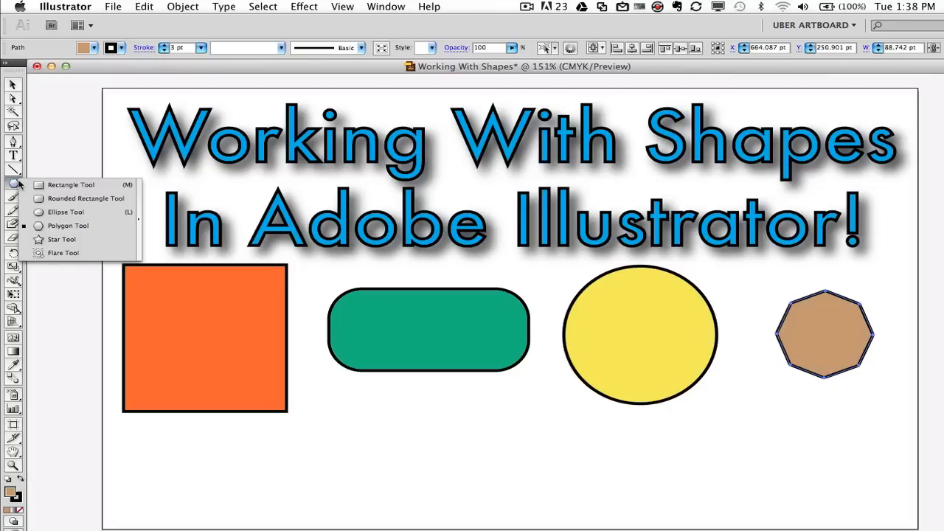
- Draw a tan many-pointed star below the rounded rectangle, adding points with the Up arrow
click(63, 241)
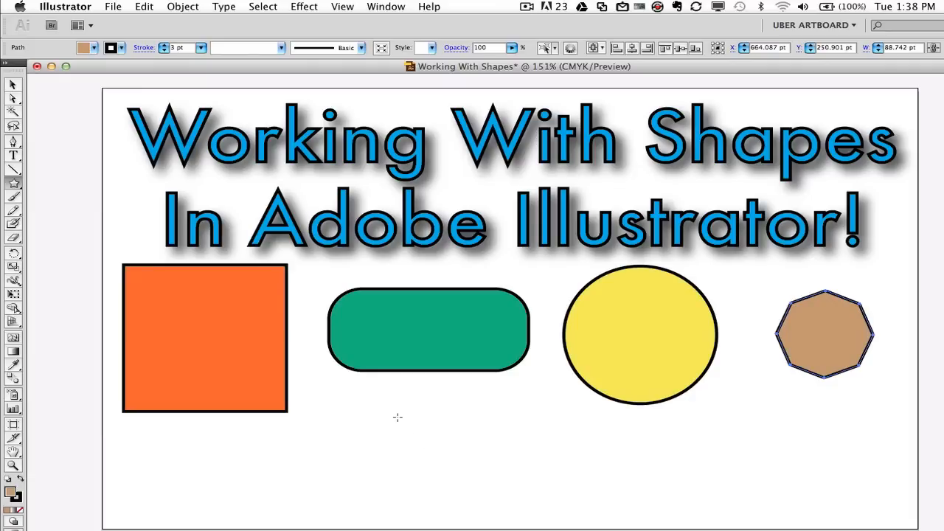
drag(398, 418, 423, 481)
key(Up)
key(Up)
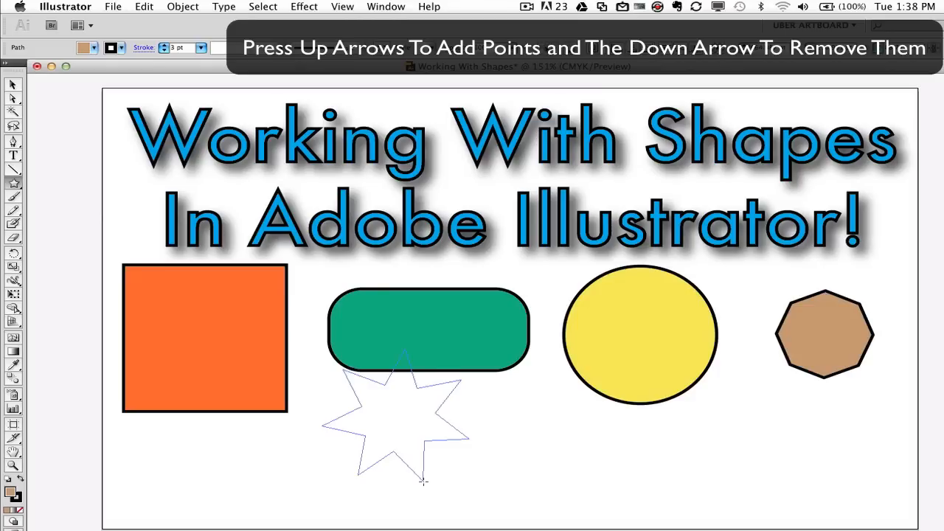
key(Down)
key(Down)
key(Down)
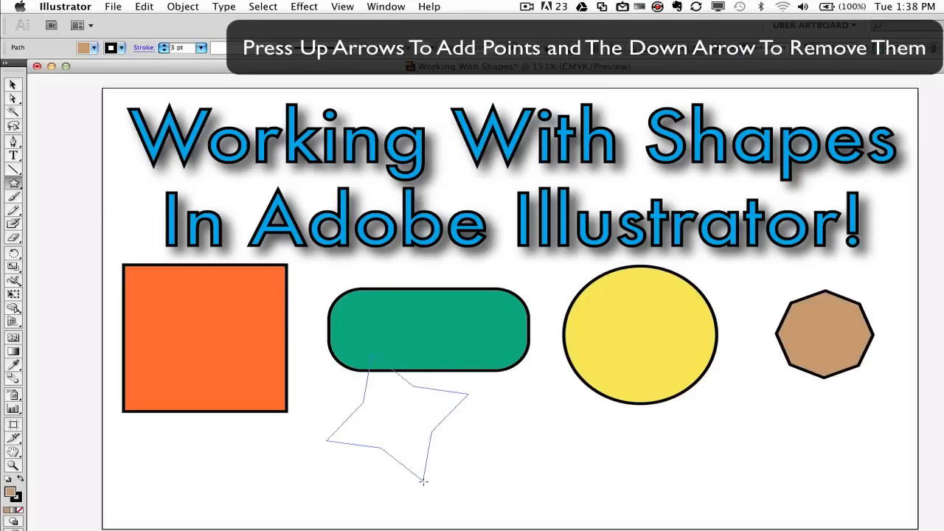
key(Up)
key(Up)
key(Up)
key(Up)
key(Up)
key(Up)
key(Up)
key(Up)
key(Up)
key(Up)
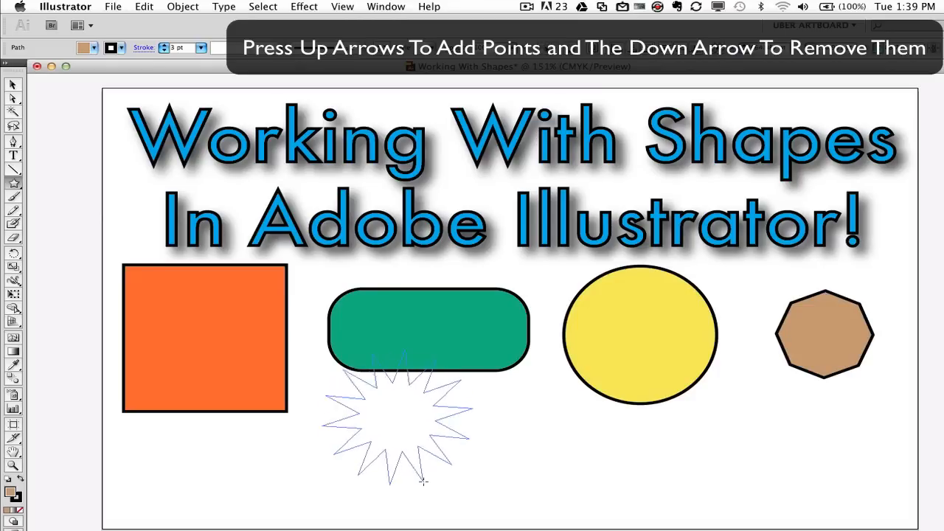
key(Up)
key(Up)
key(Up)
key(Up)
key(Up)
key(Up)
key(Up)
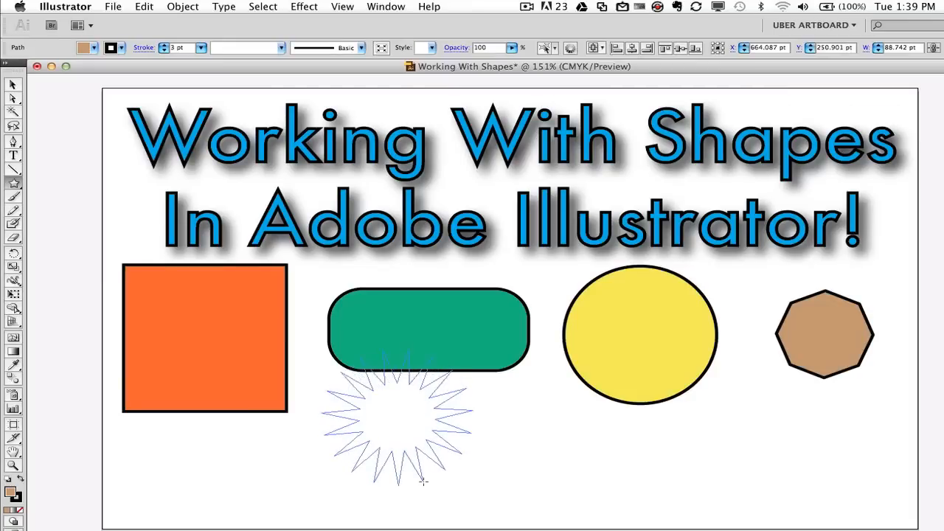
drag(424, 480, 424, 481)
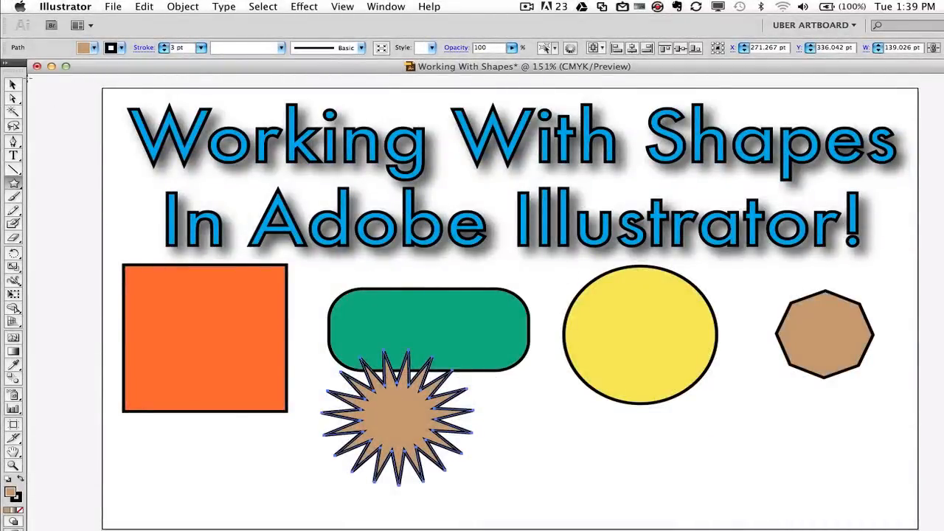
- Move the star right and down with the Selection tool
click(13, 85)
drag(389, 409, 476, 445)
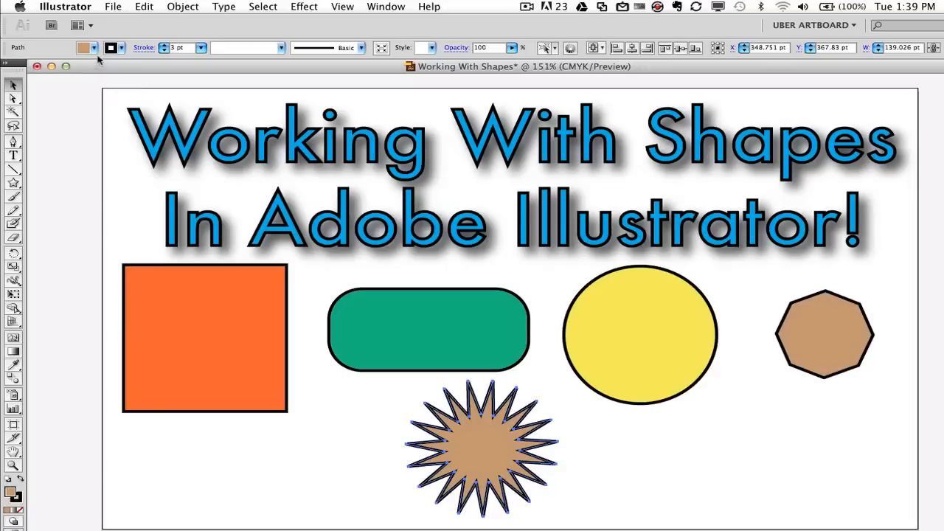
- Fill the star red and move it left beneath the orange square and green rounded rectangle
click(94, 47)
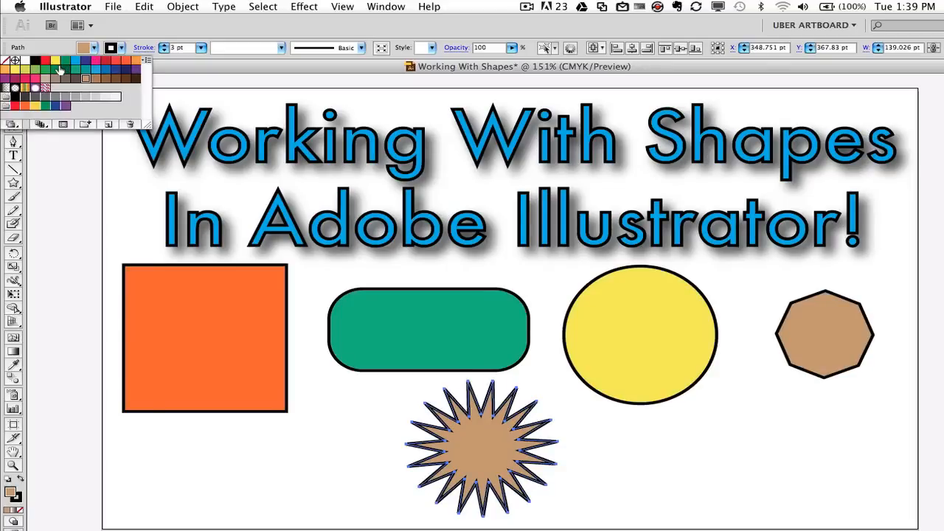
click(45, 61)
click(345, 441)
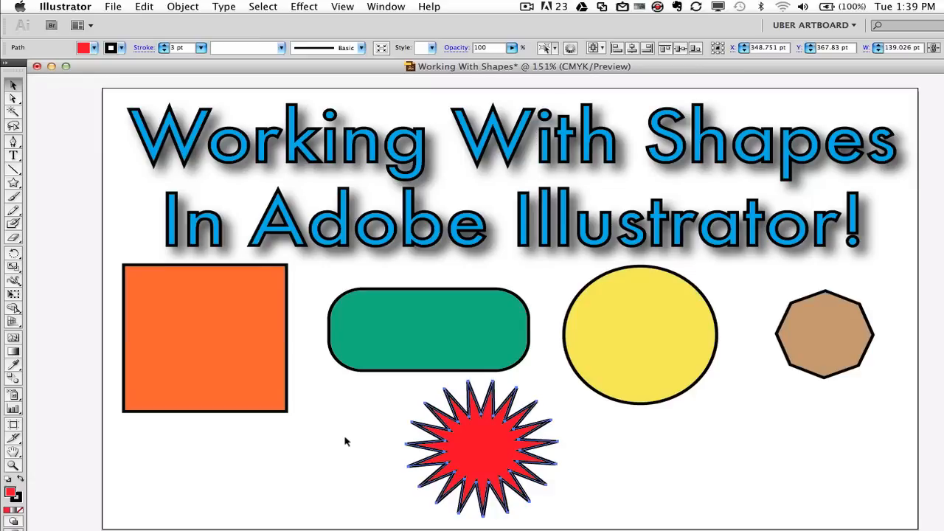
drag(483, 451, 373, 458)
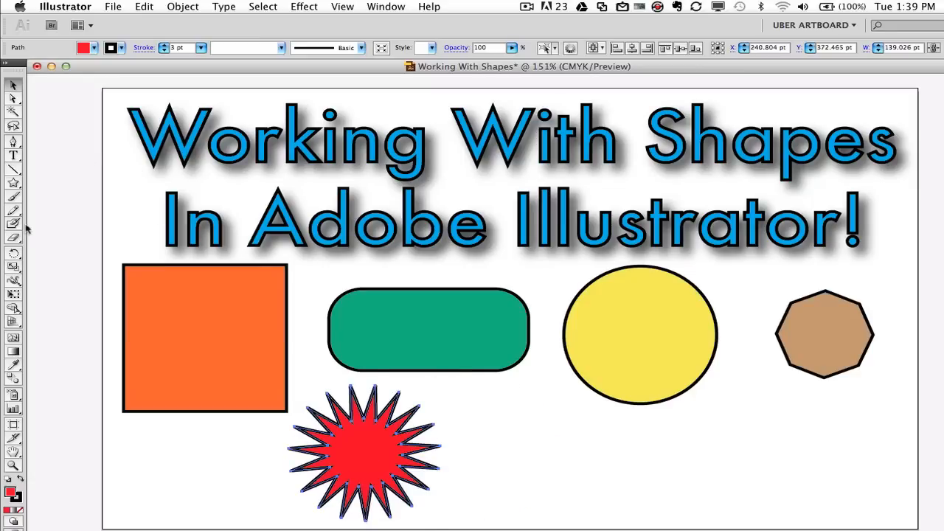
- Draw a red rectangle and position it below the yellow circle, right of the star
click(19, 185)
drag(20, 185, 59, 185)
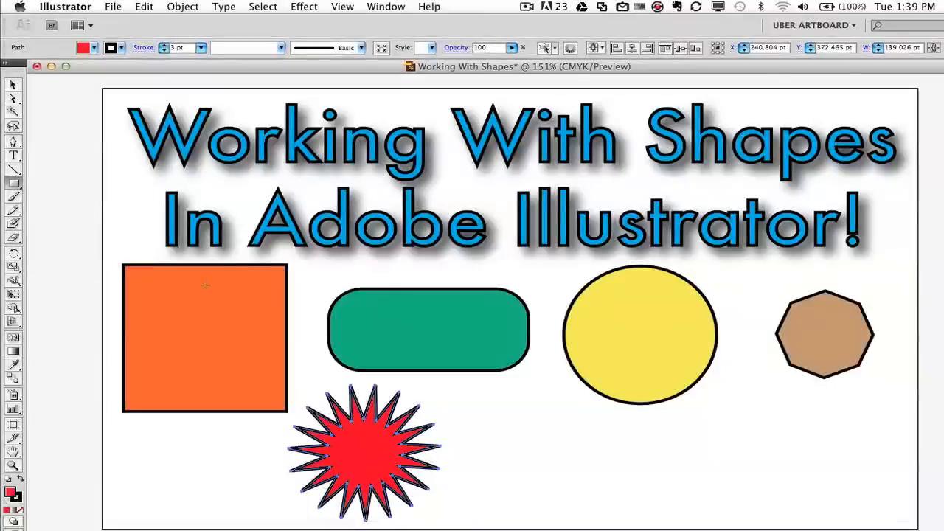
mouse_move(581, 441)
mouse_down()
mouse_move(633, 489)
mouse_move(243, 464)
mouse_up()
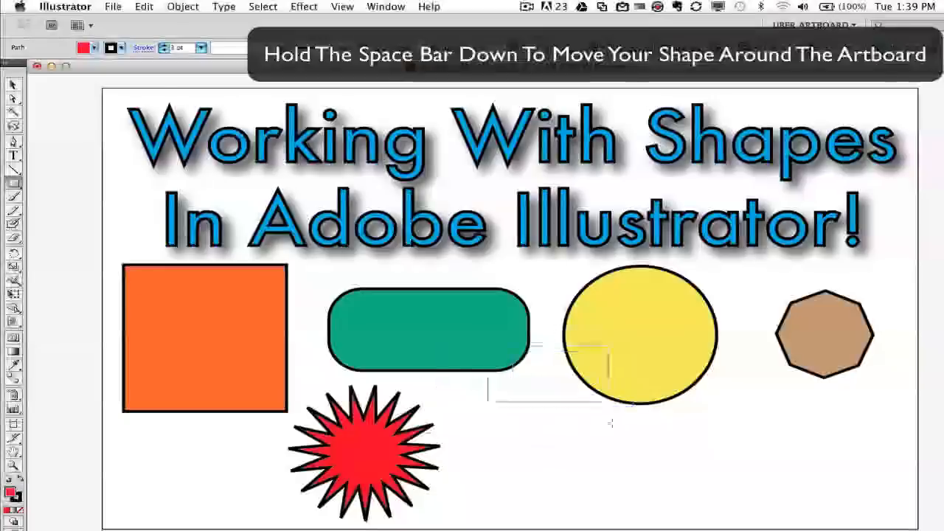
mouse_move(243, 464)
mouse_down()
mouse_move(691, 475)
mouse_move(570, 452)
mouse_move(646, 502)
mouse_move(712, 493)
mouse_move(720, 486)
mouse_move(506, 446)
mouse_move(612, 256)
mouse_move(619, 472)
mouse_move(653, 483)
mouse_up()
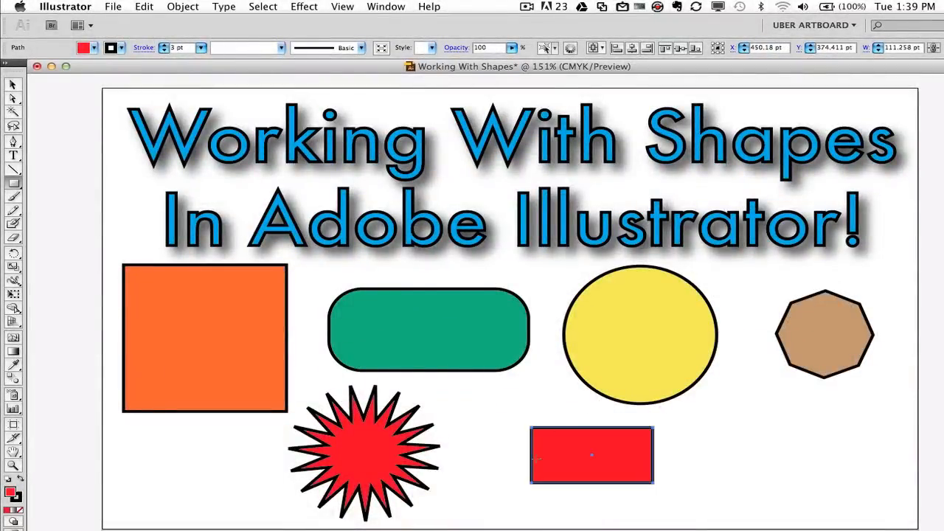